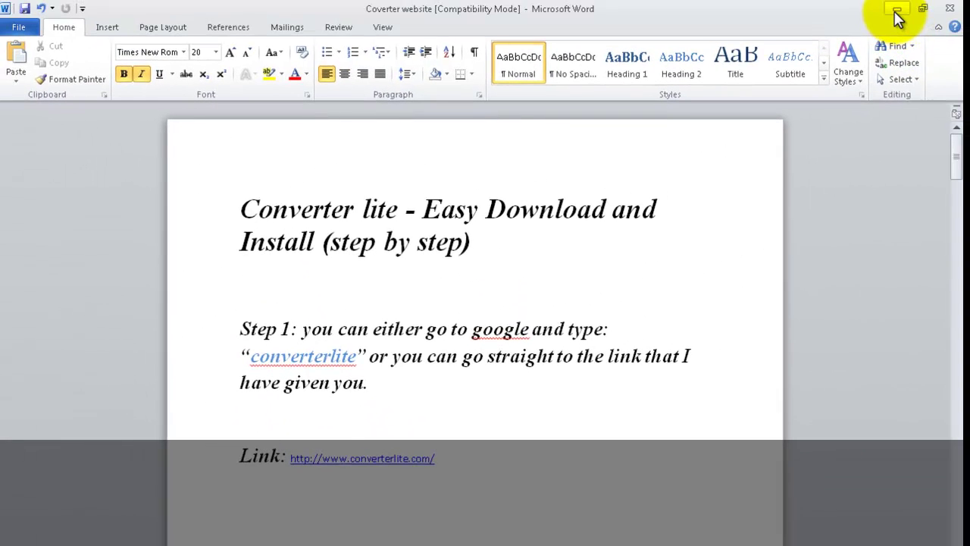
click(895, 11)
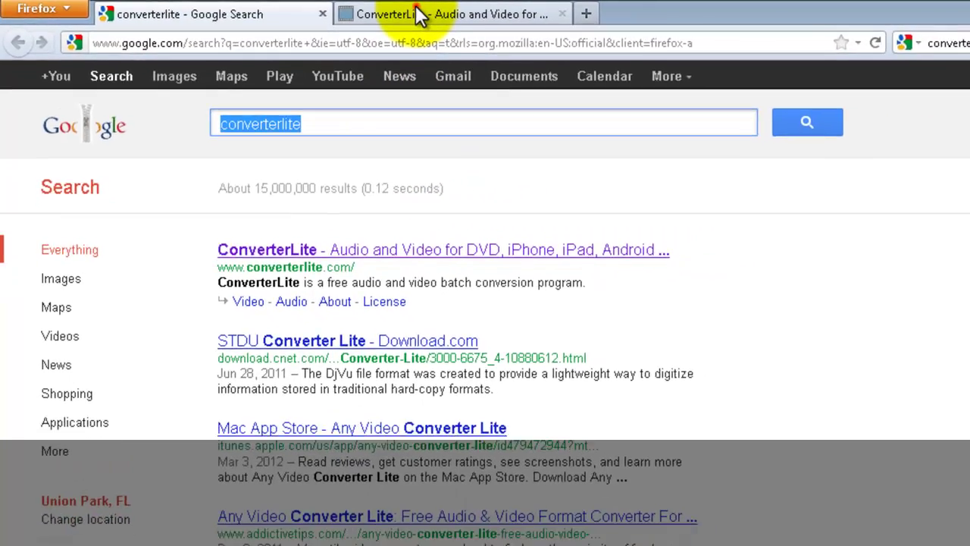
click(470, 15)
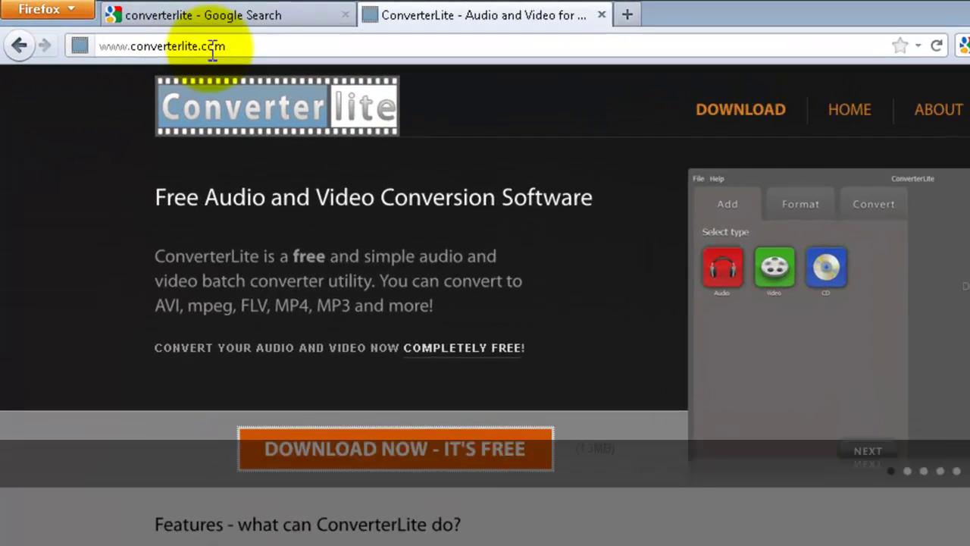
click(174, 33)
drag(339, 66, 137, 72)
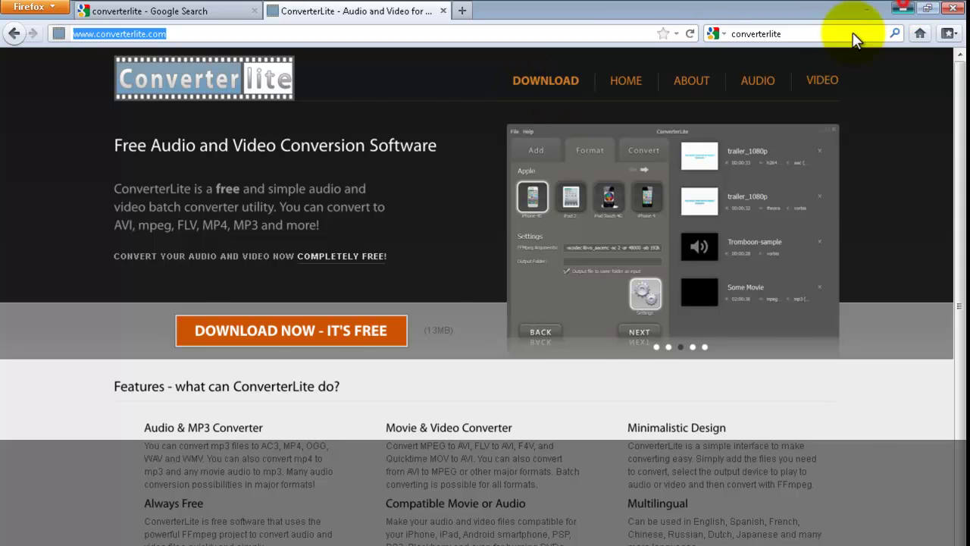
Minimize Firefox and scroll the guide to the Step 3 Setup Wizard welcome screenshot
click(902, 9)
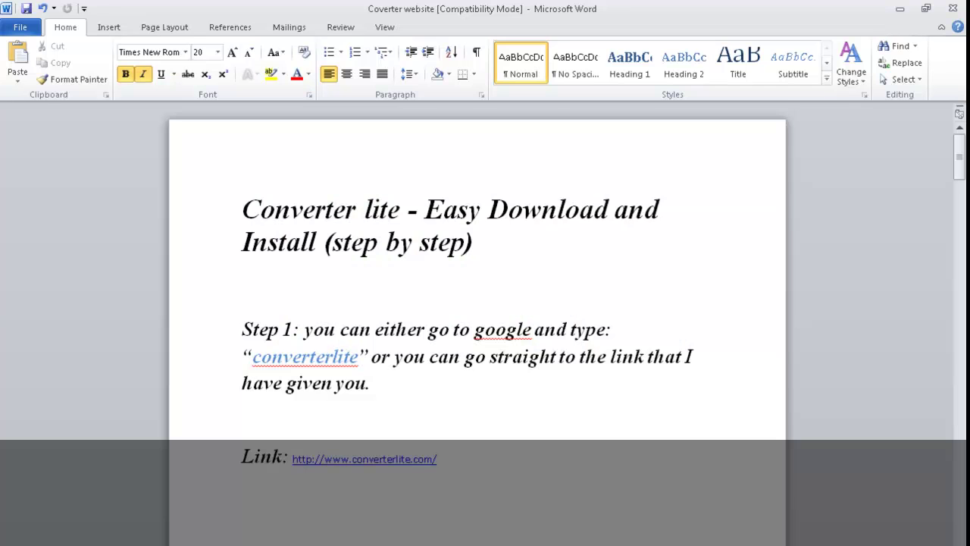
scroll(330, 410, down, 6)
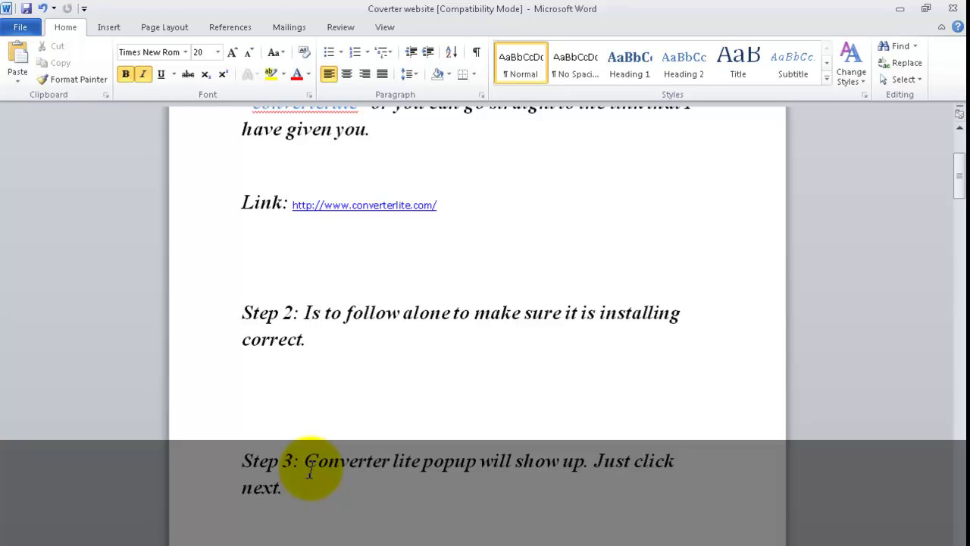
scroll(311, 470, down, 5)
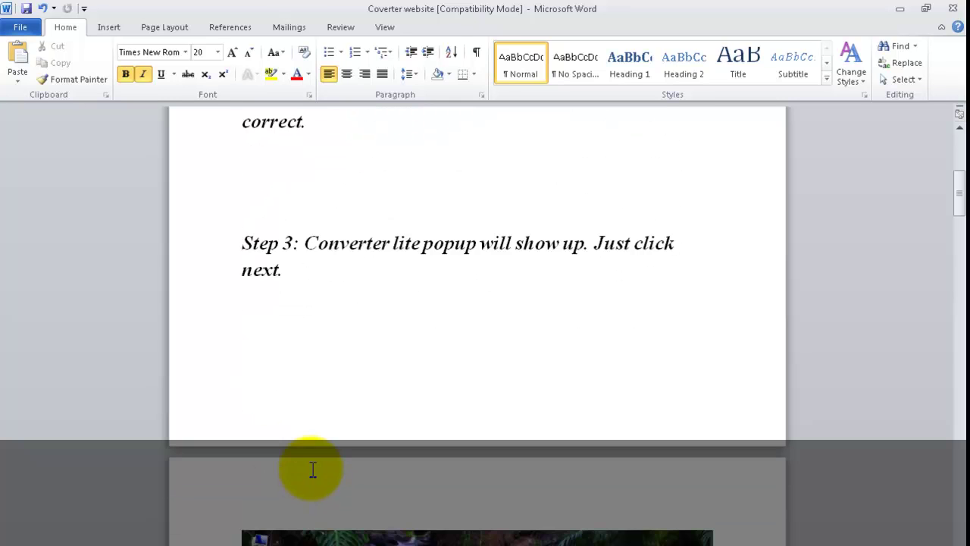
scroll(313, 470, down, 5)
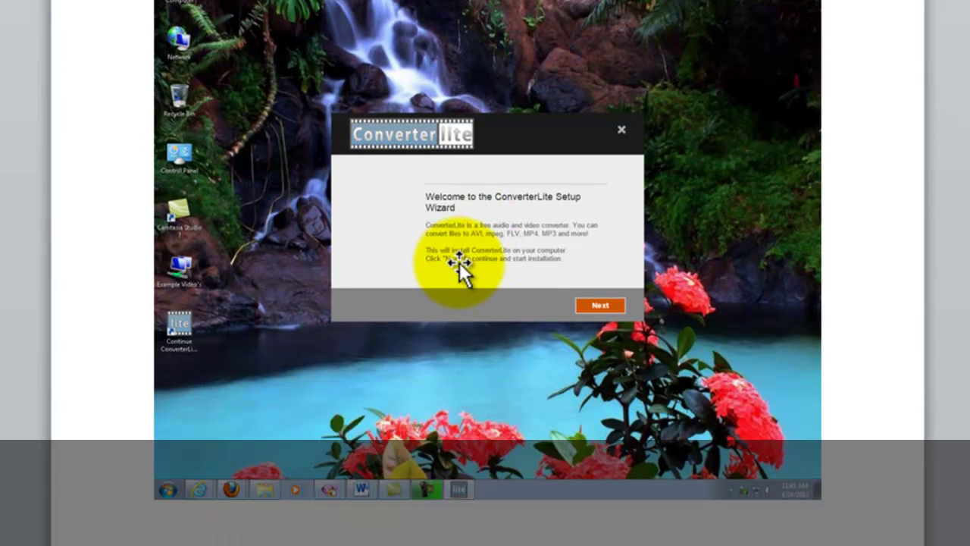
Scroll the guide down to the License Agreement screenshot with the GNU General Public License text
scroll(460, 266, down, 6)
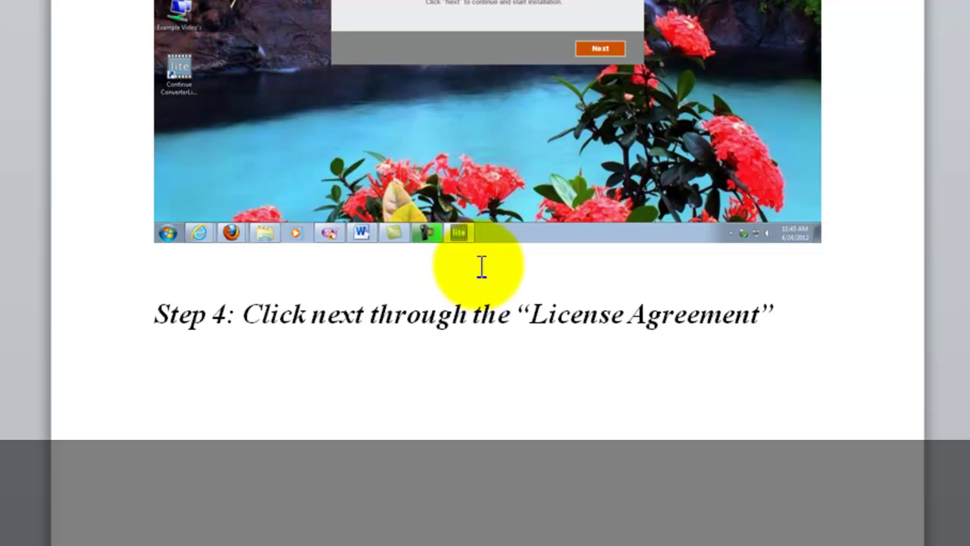
scroll(464, 269, down, 10)
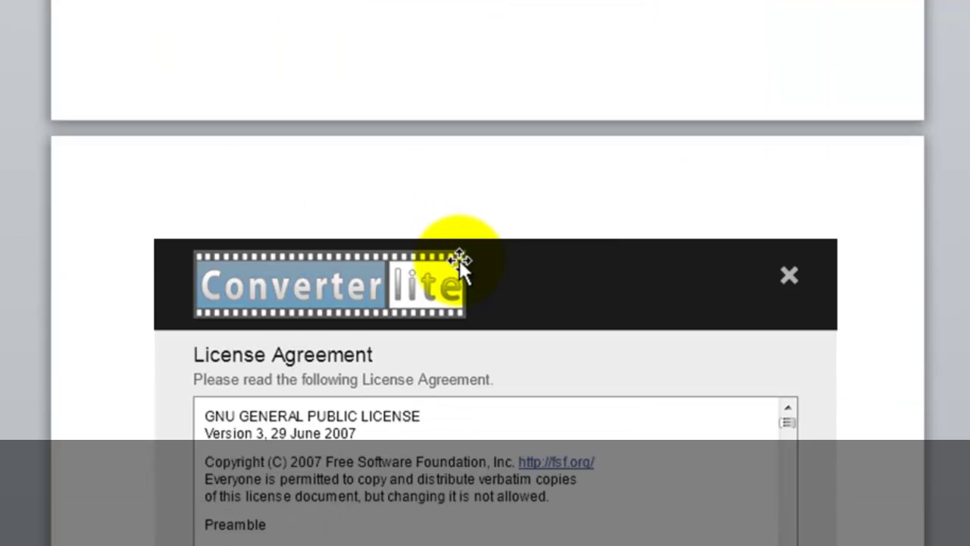
scroll(461, 265, down, 4)
scroll(452, 275, down, 3)
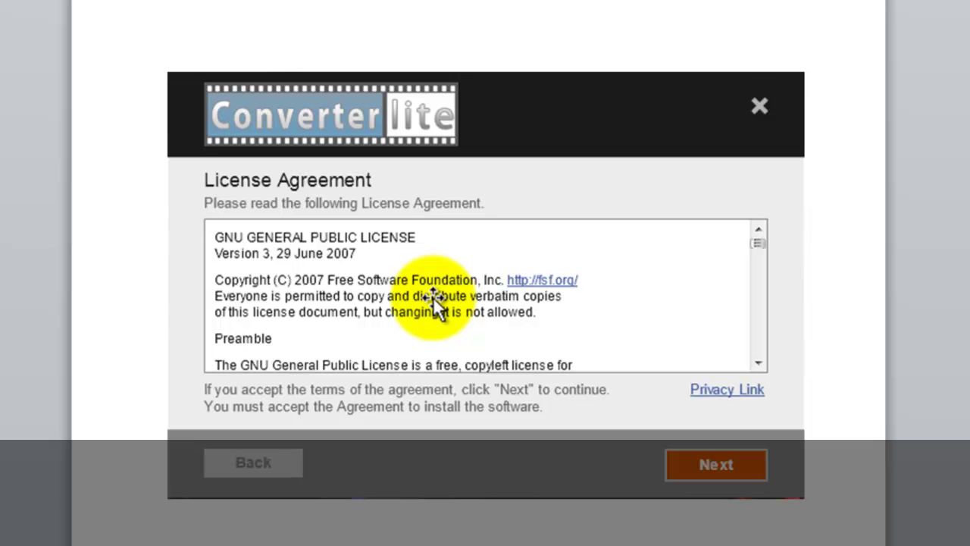
Scroll past the Babylon Advanced Installation screenshot to the end of the Step 6 instruction
scroll(432, 296, down, 5)
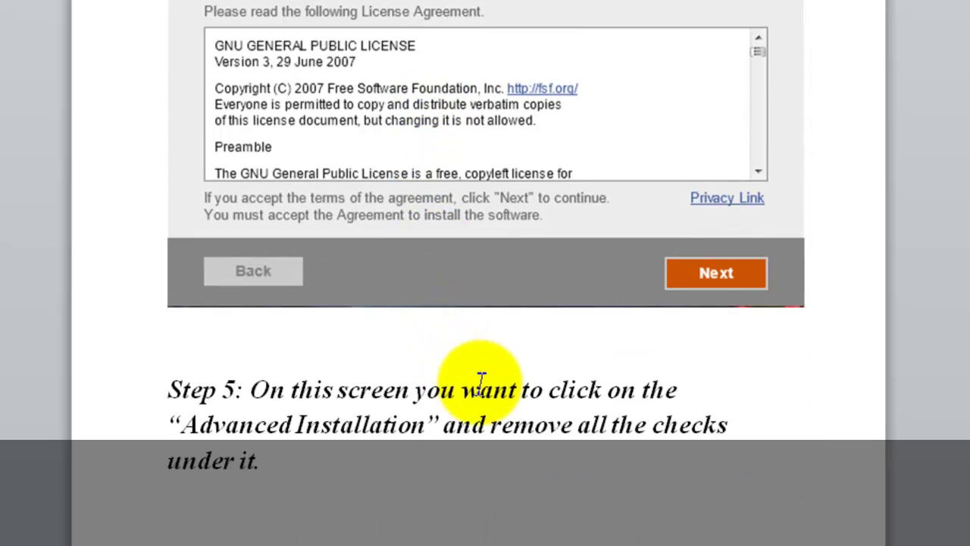
scroll(483, 387, down, 6)
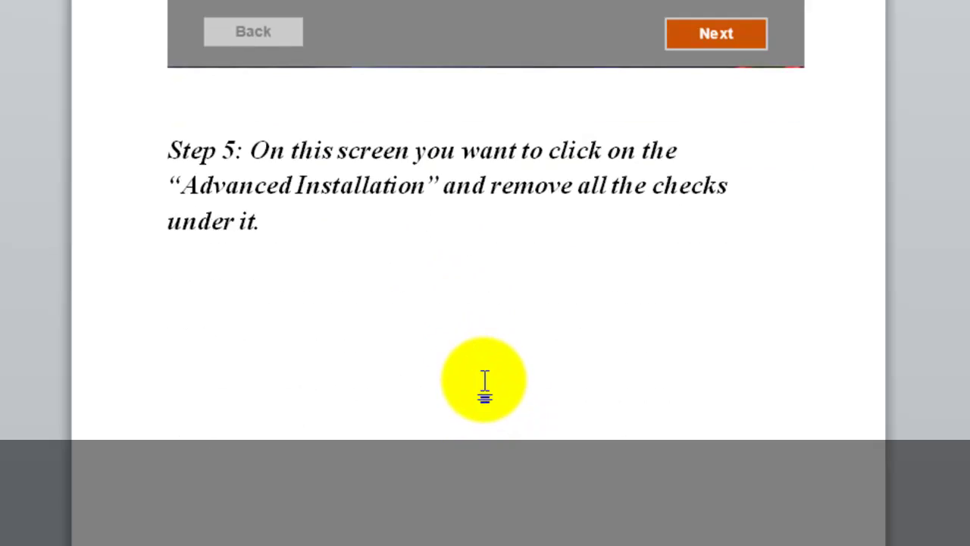
scroll(485, 383, down, 10)
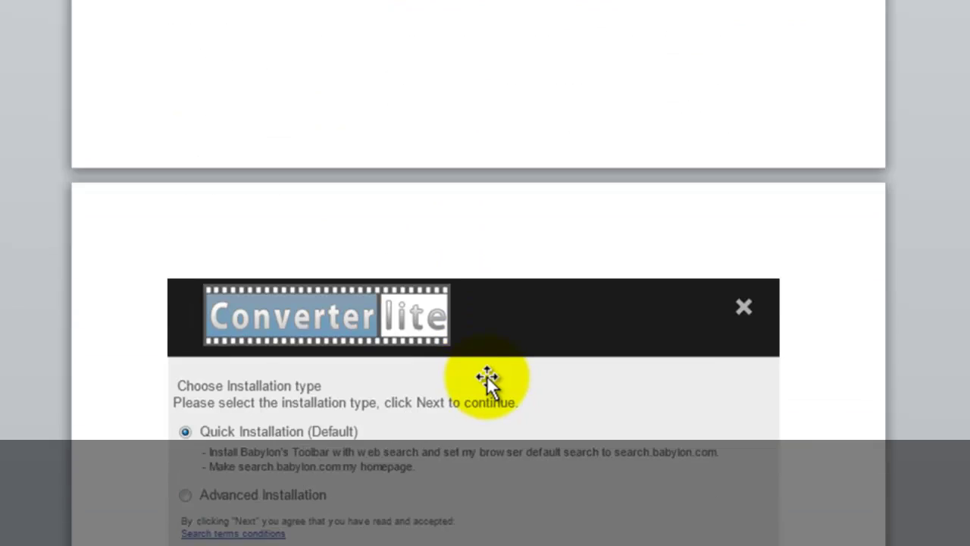
scroll(486, 376, down, 2)
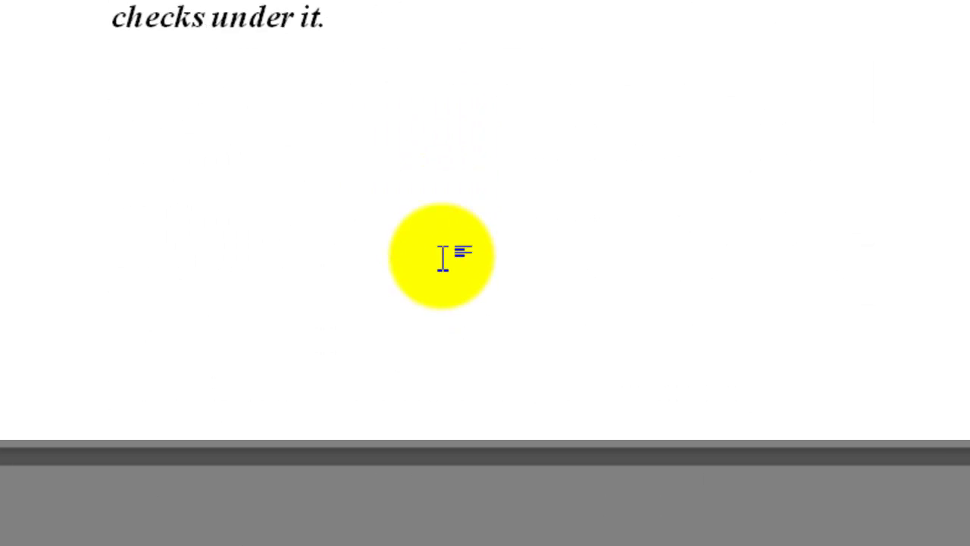
scroll(442, 258, down, 14)
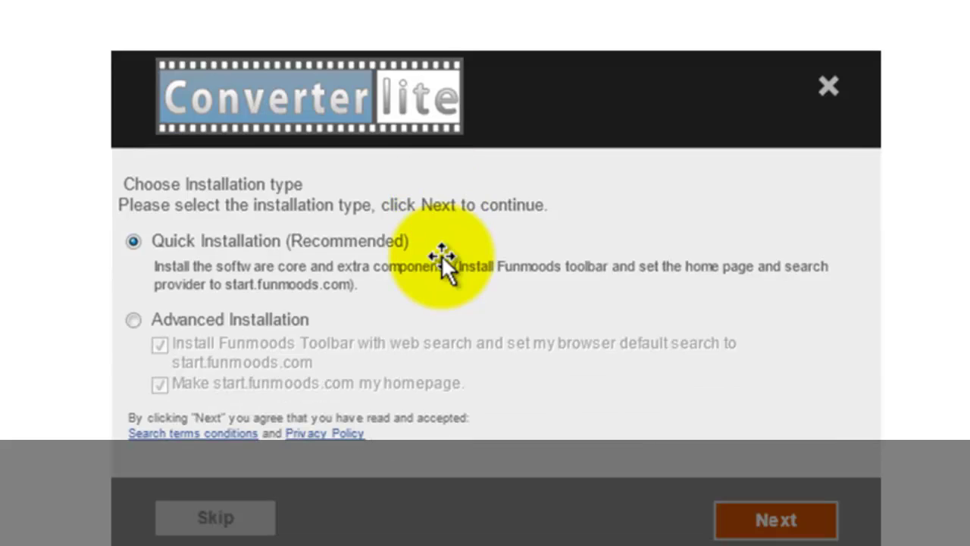
scroll(416, 259, down, 1)
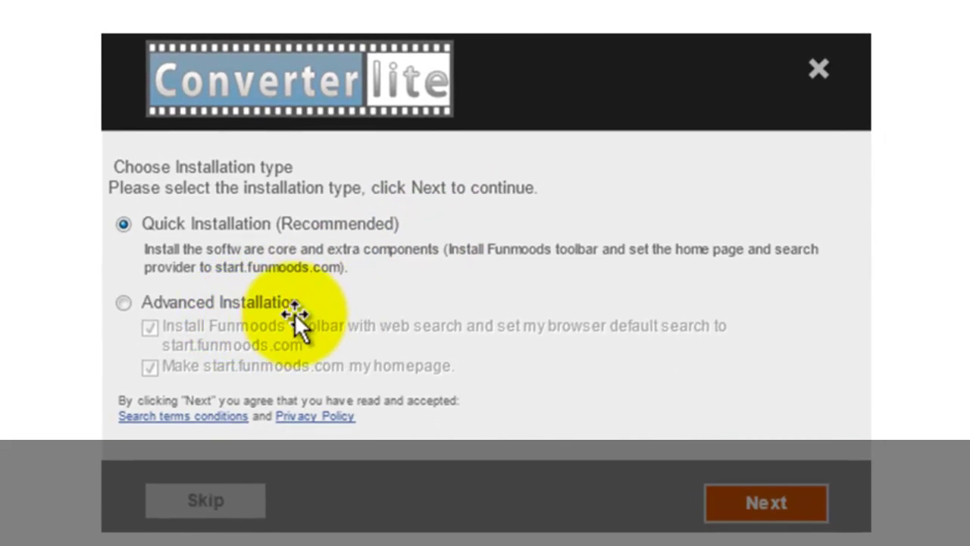
Scroll past the Funmoods installation-type screenshots to the Step 7 License Agreement line
scroll(183, 320, down, 2)
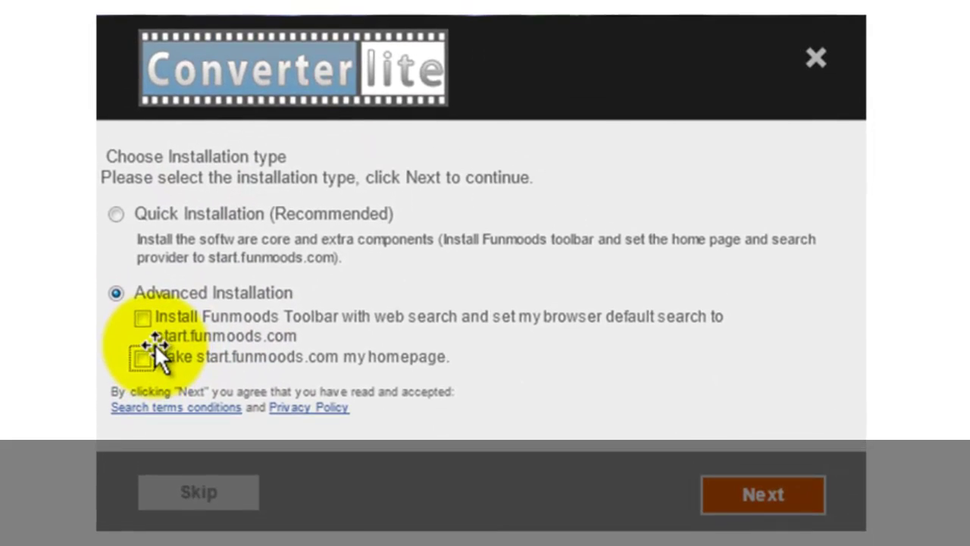
scroll(445, 371, down, 4)
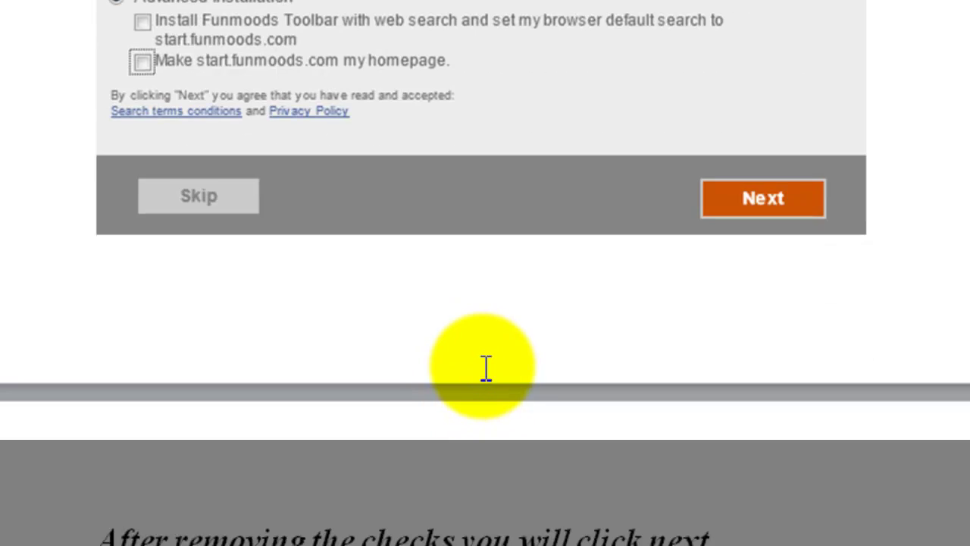
scroll(507, 357, down, 4)
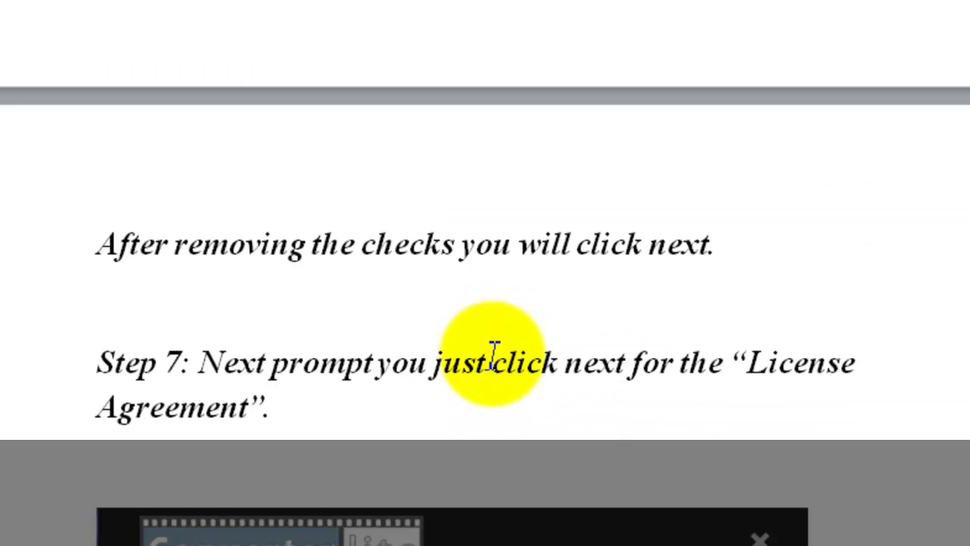
Scroll past the IWantThis offer to Step 8's Installing Software screenshot at 100%
scroll(288, 398, down, 3)
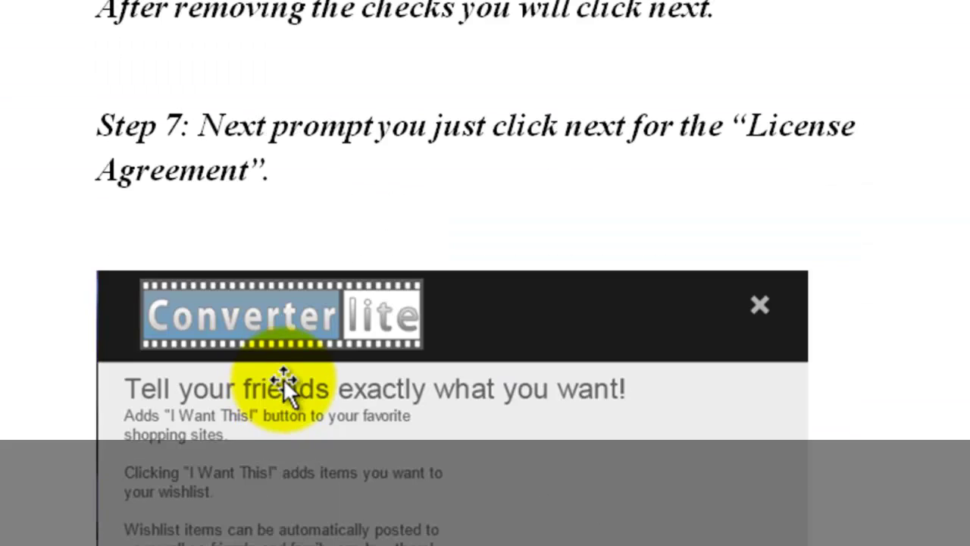
scroll(282, 379, down, 1)
scroll(455, 303, down, 2)
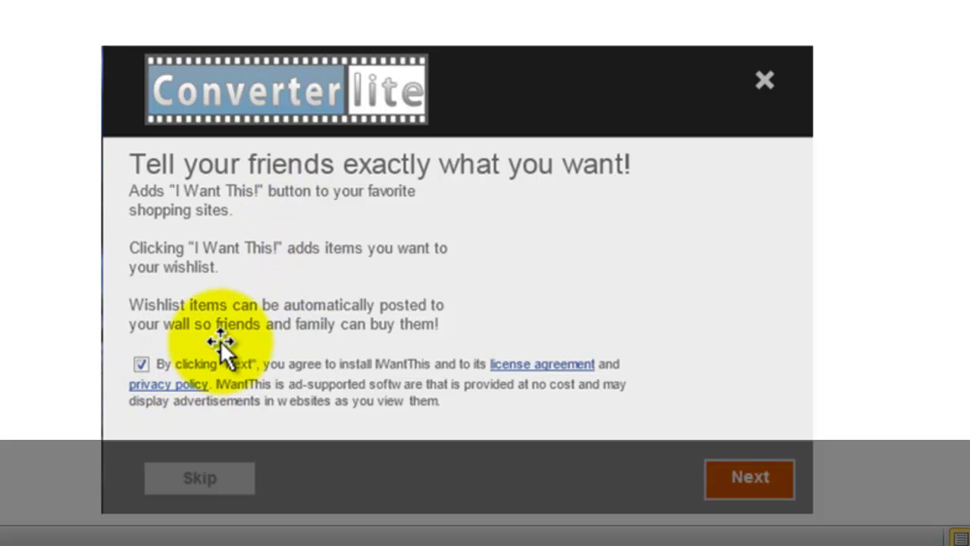
scroll(500, 279, down, 2)
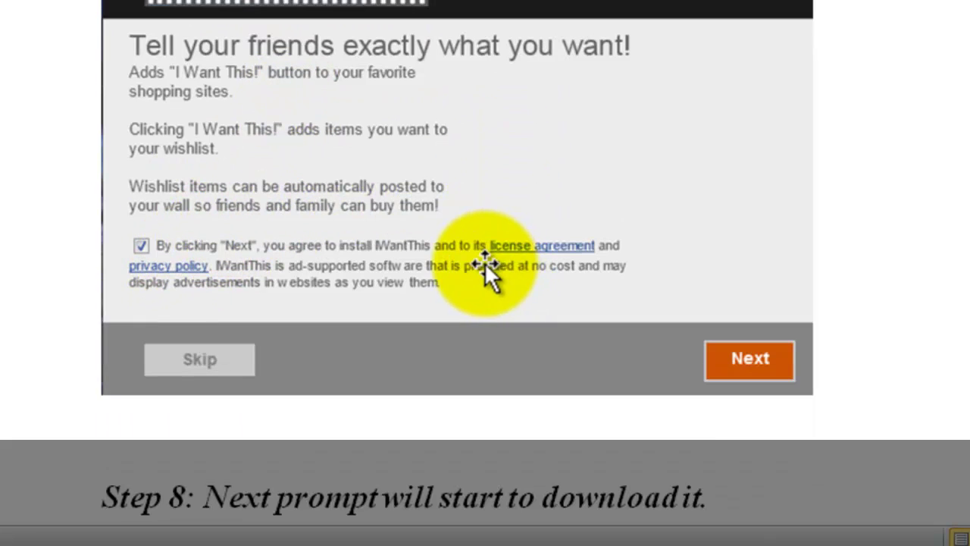
scroll(608, 239, down, 5)
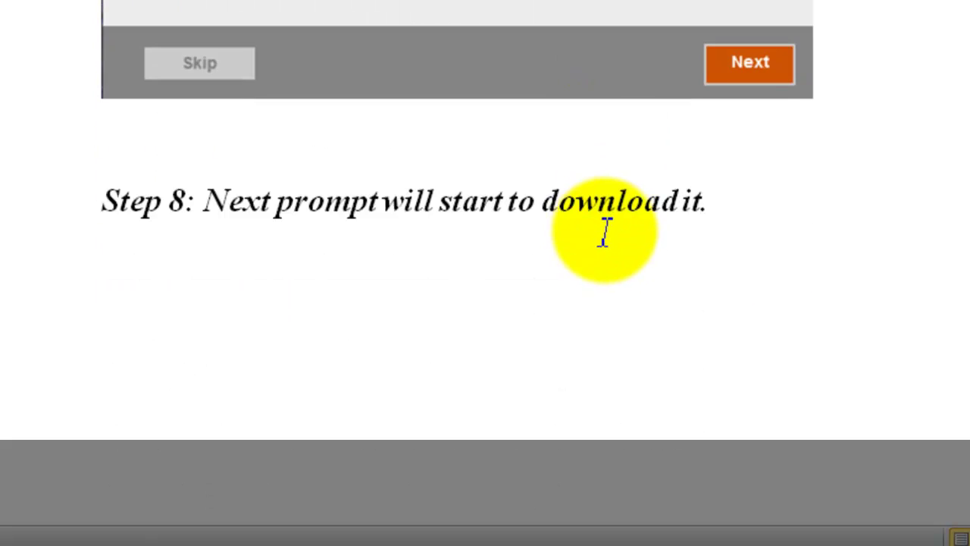
scroll(569, 231, down, 1)
scroll(469, 186, down, 1)
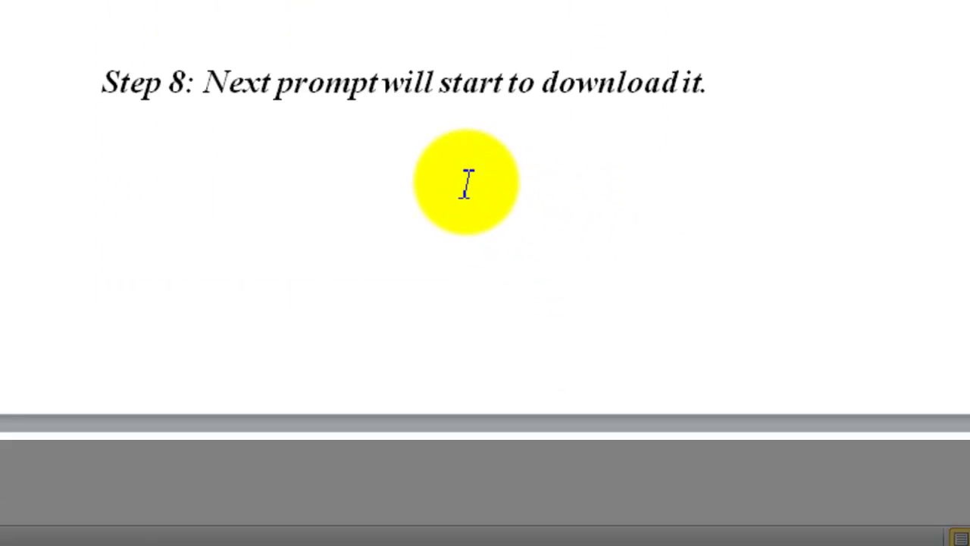
scroll(465, 186, down, 8)
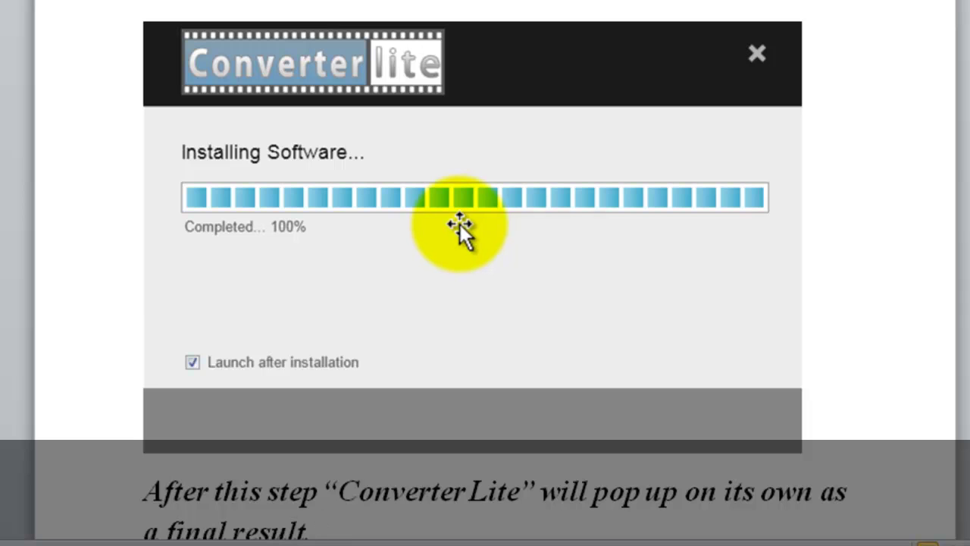
Scroll to the final screenshot of ConverterLite's main window with Audio, Video, CD and DVD types
scroll(459, 223, down, 1)
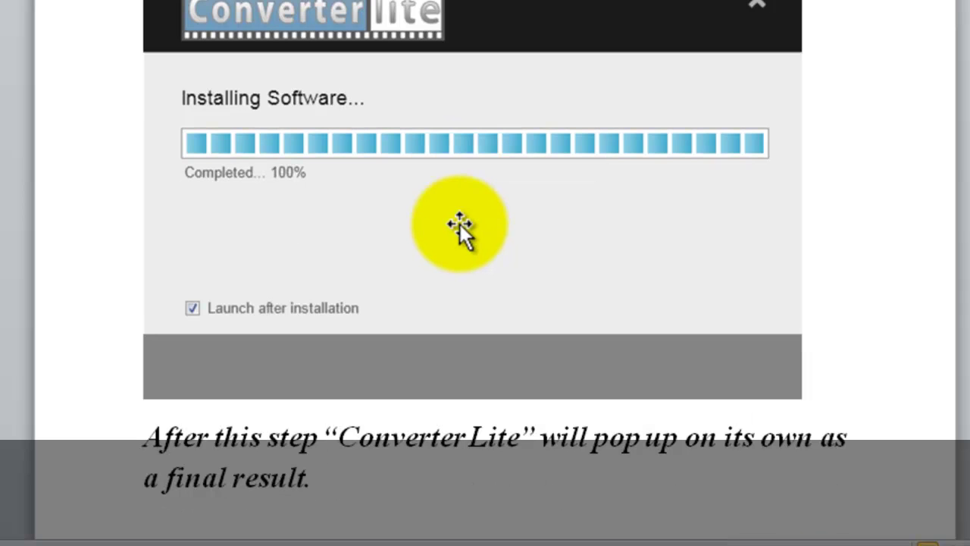
scroll(460, 223, down, 4)
scroll(460, 230, down, 4)
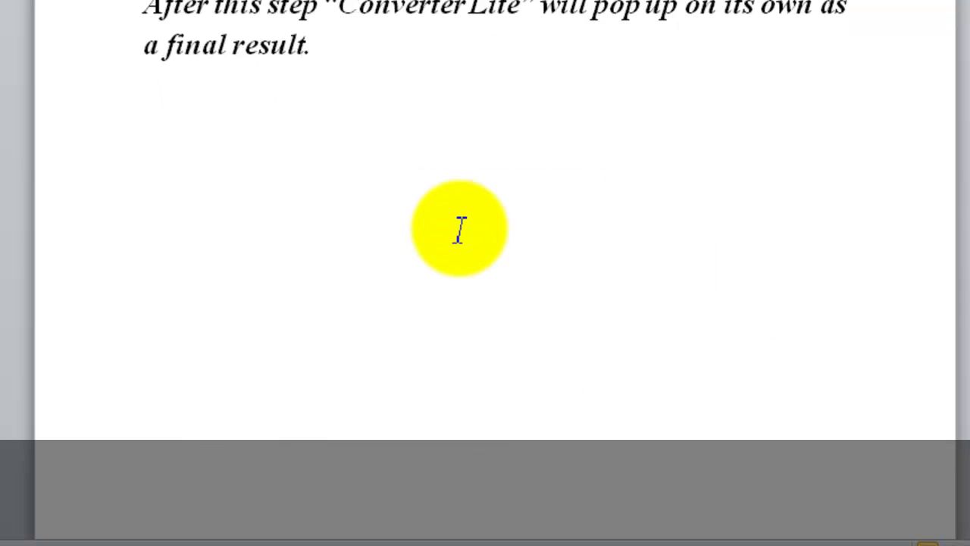
scroll(458, 224, down, 10)
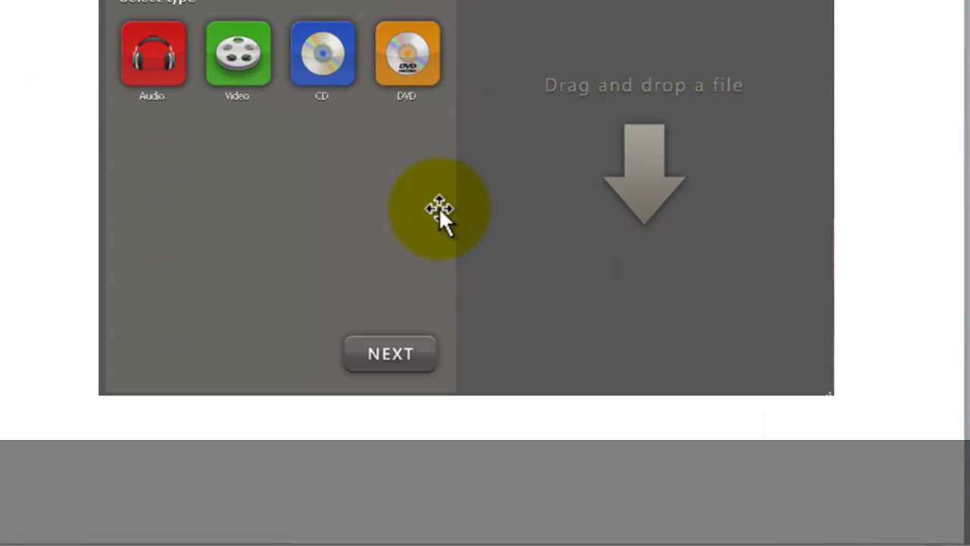